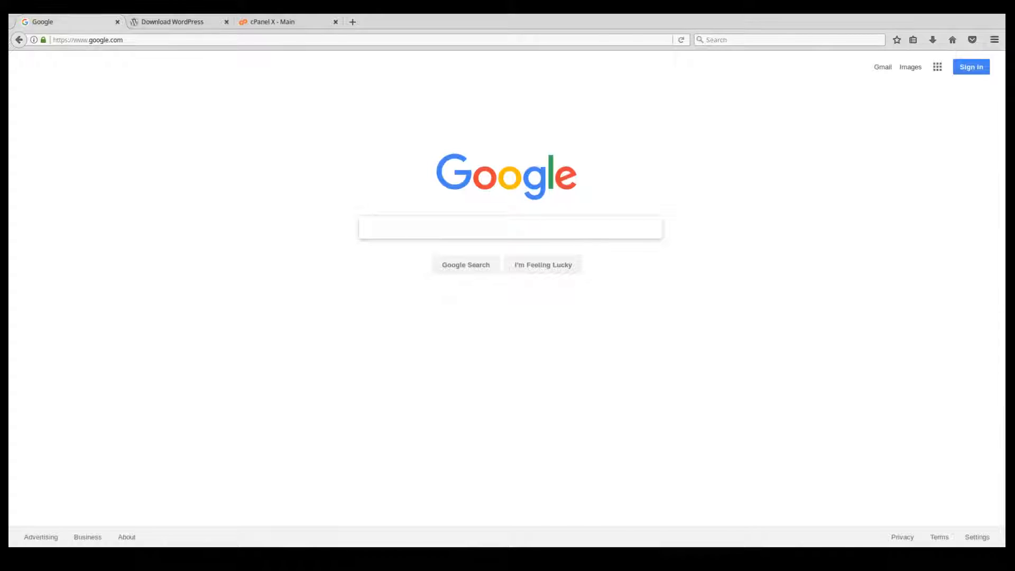
Load the e-touchservices.com website, and view the already open Download WordPress page.
left_click(56, 35)
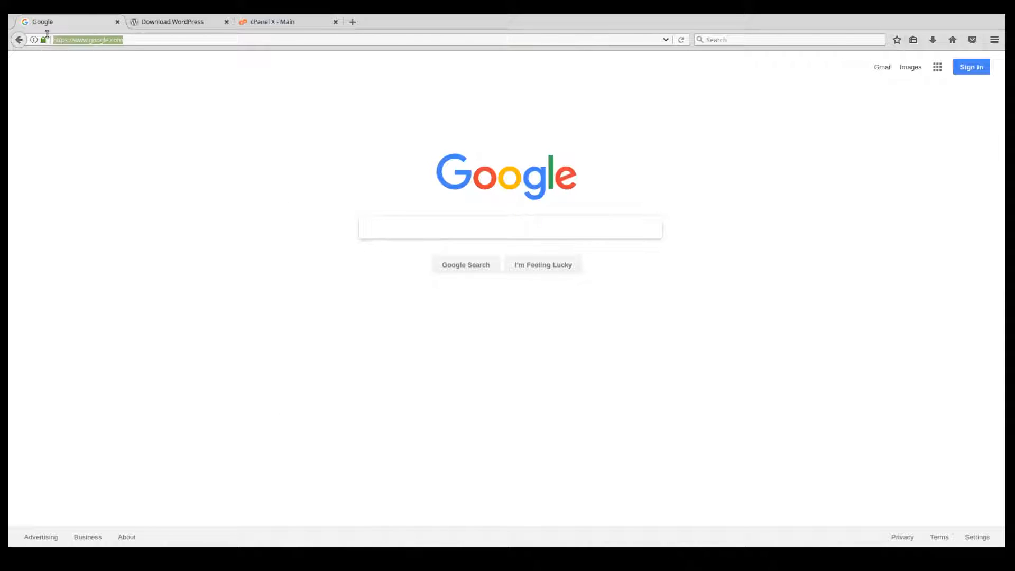
type("e-touchservices")
key("Return")
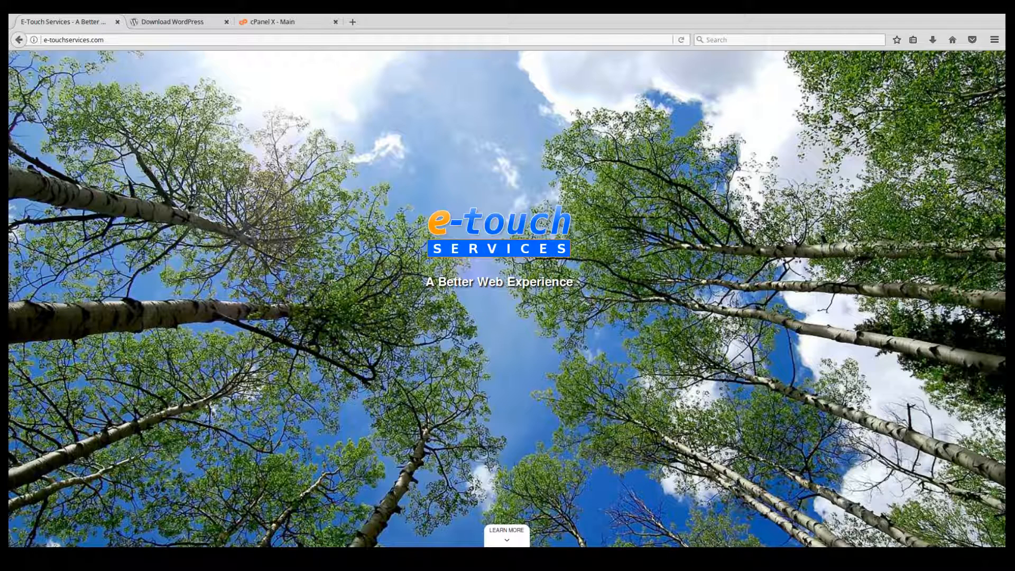
left_click(180, 24)
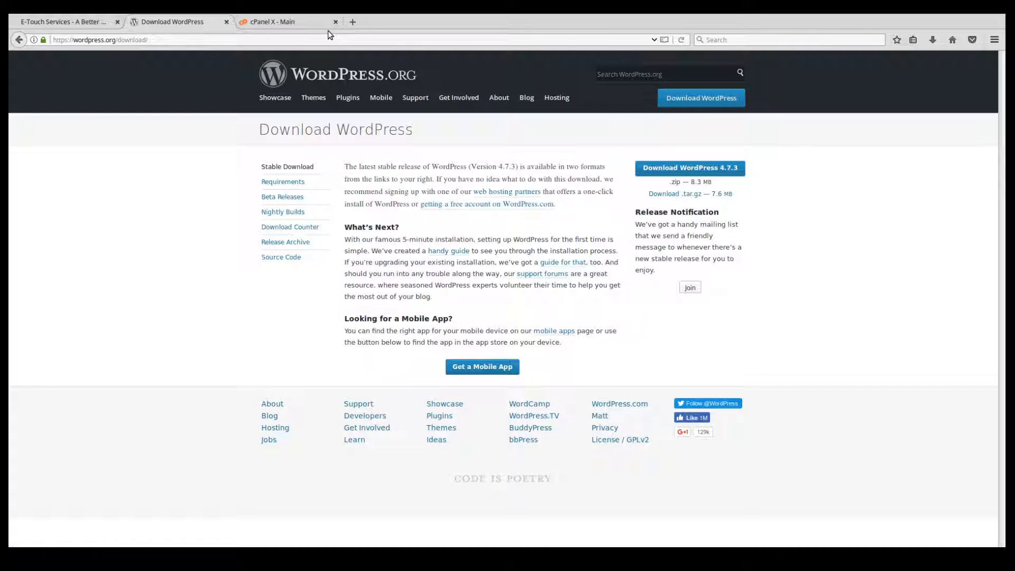
Switch to cPanel and open its File Manager in the web root directory (public_html/www).
left_click(277, 23)
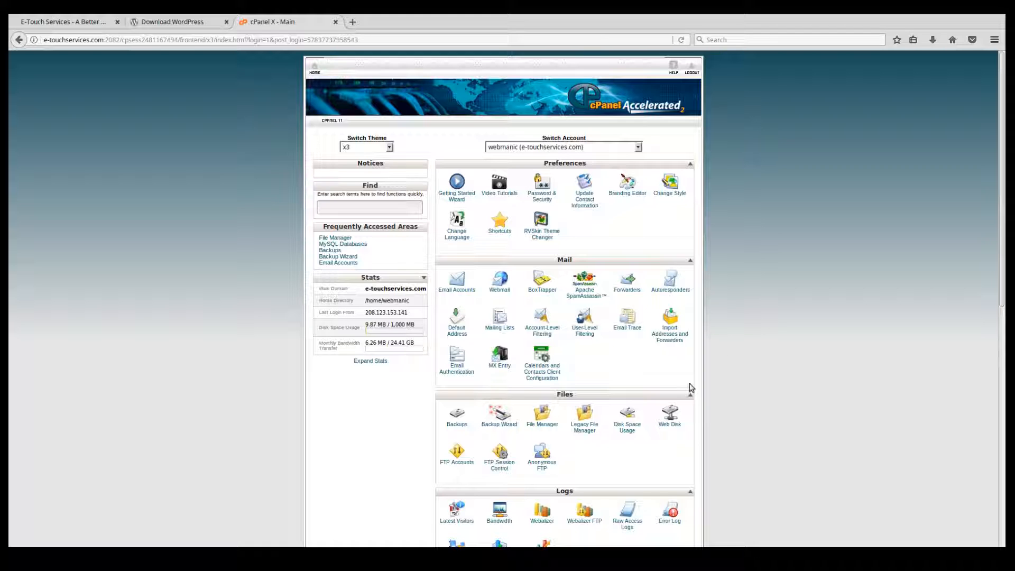
left_click(549, 427)
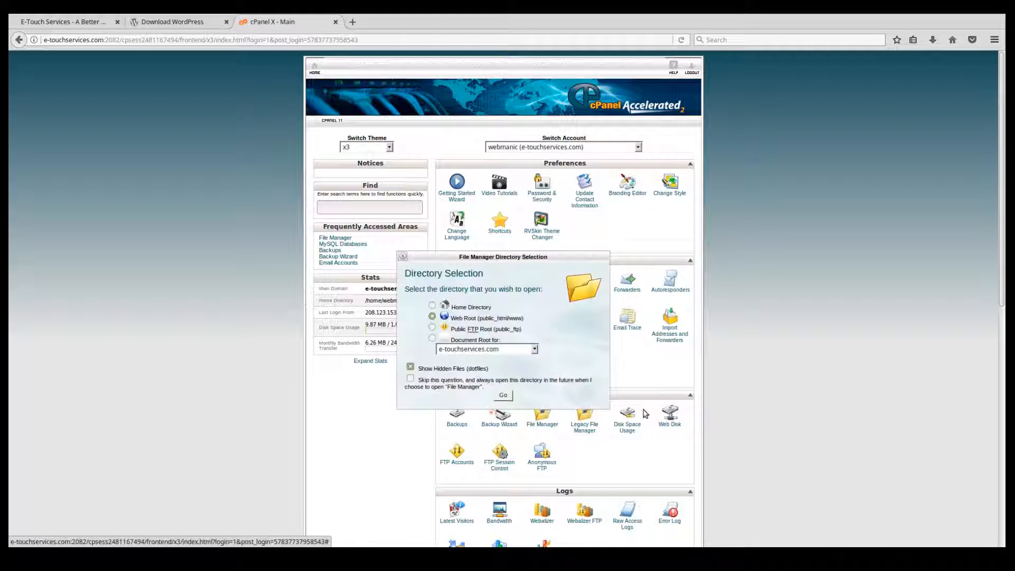
left_click(503, 394)
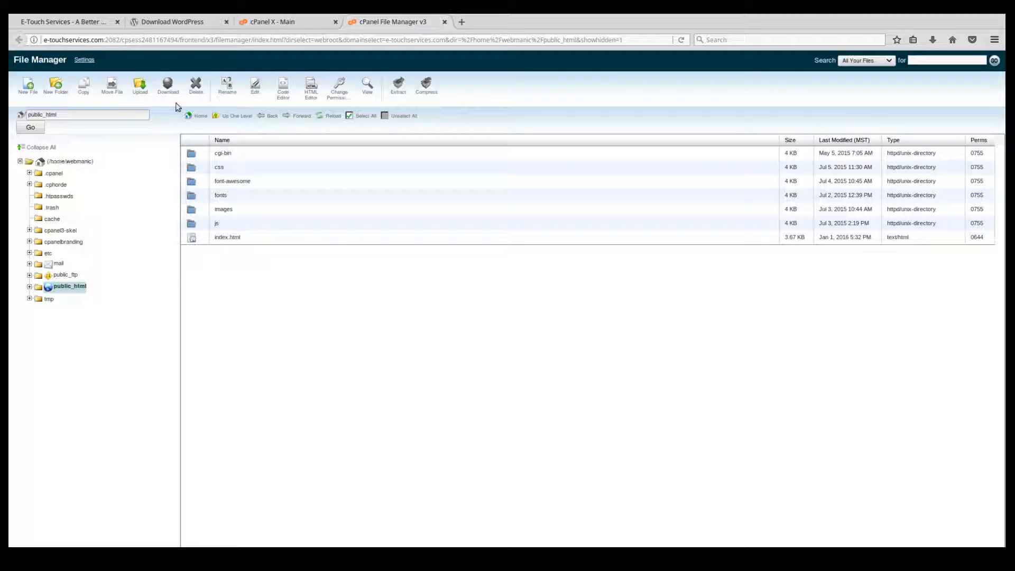
Upload wordpress-4.7.3.zip to the public_html folder and return to the folder's file list.
left_click(140, 92)
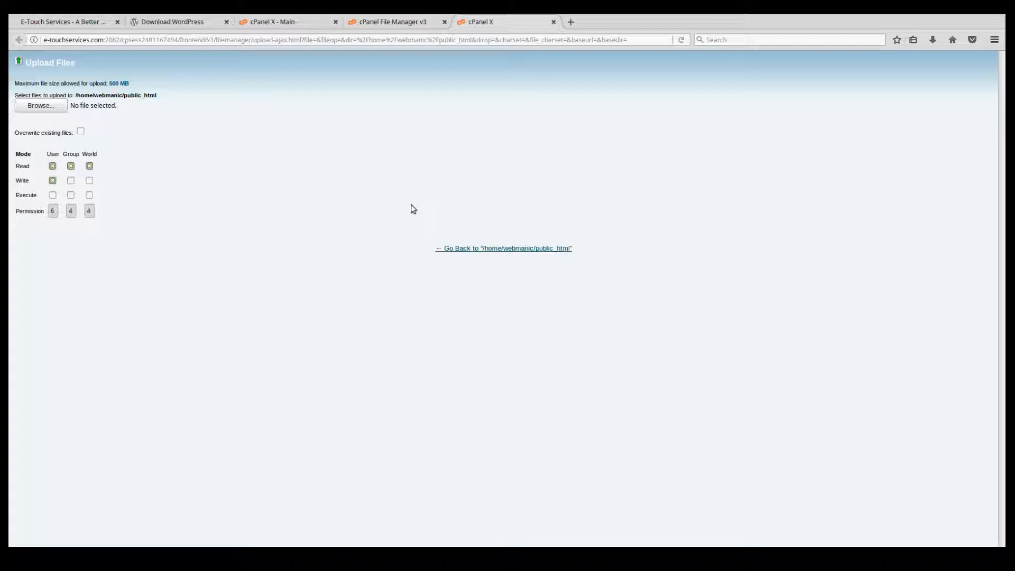
left_click(686, 429)
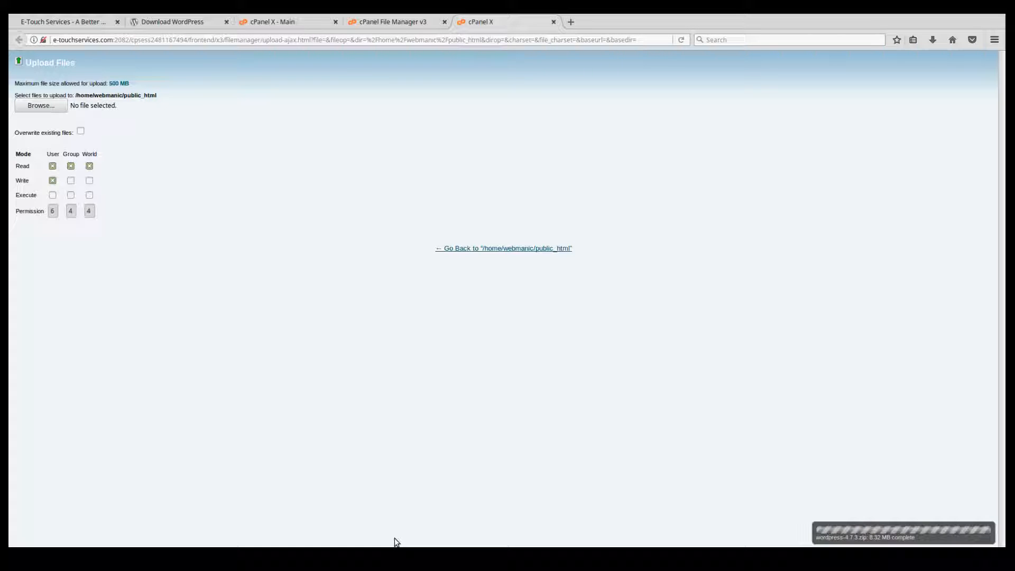
left_click(519, 249)
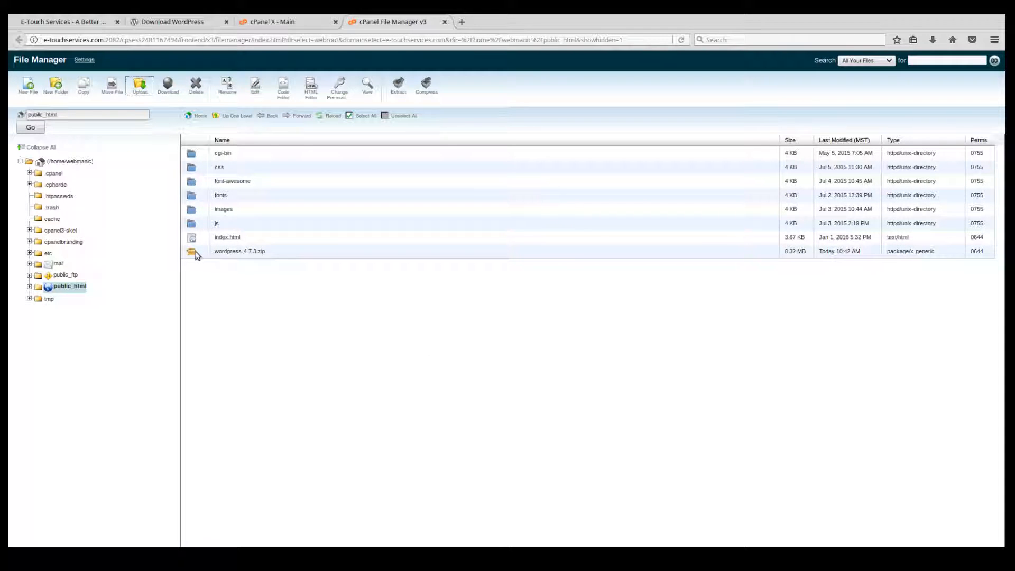
Extract wordpress-4.7.3.zip into /public_html and close the extraction results.
left_click(237, 252)
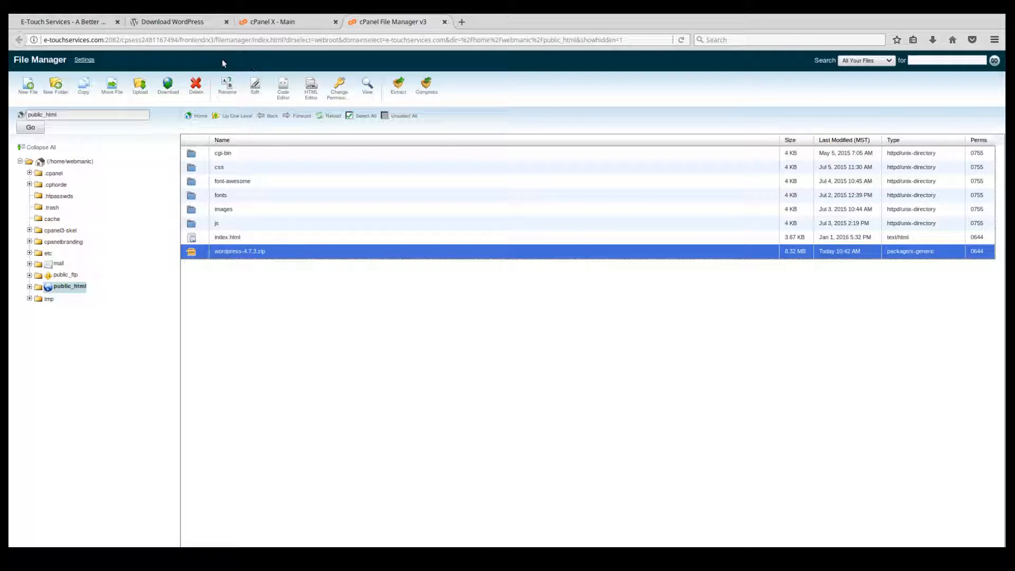
left_click(399, 93)
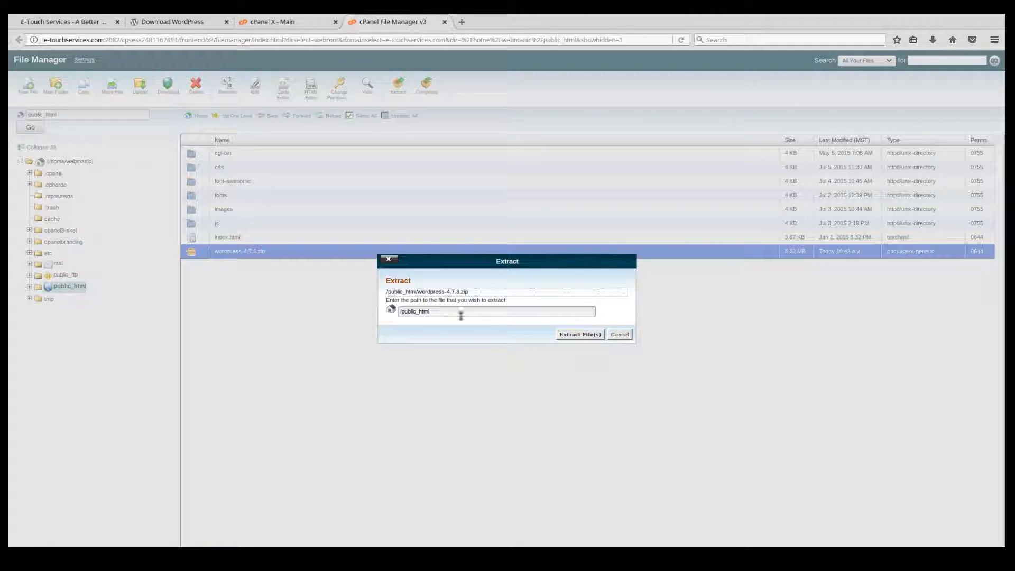
left_click(588, 335)
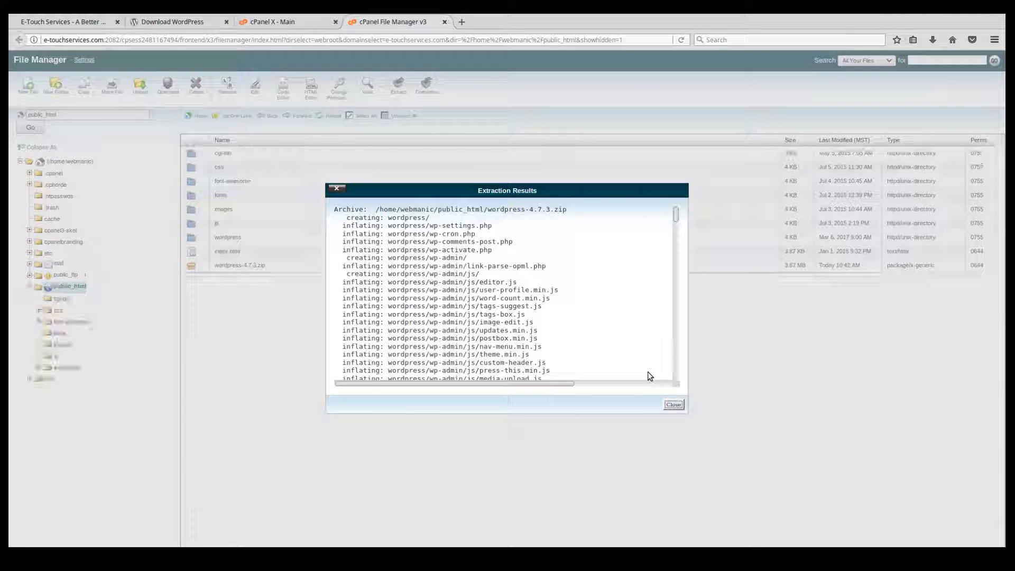
left_click(674, 405)
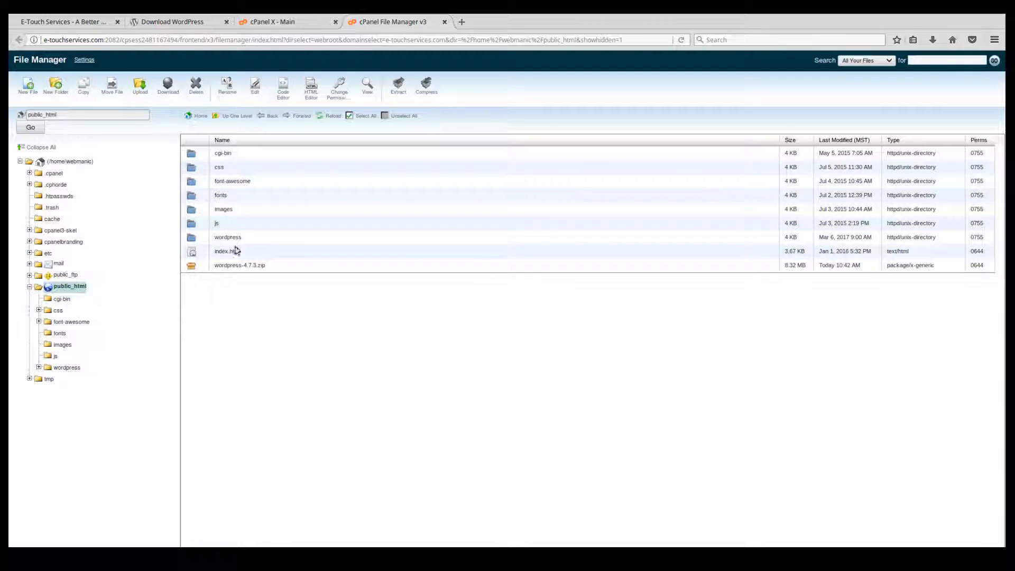
Delete the wordpress-4.7.3.zip archive from public_html.
left_click(236, 267)
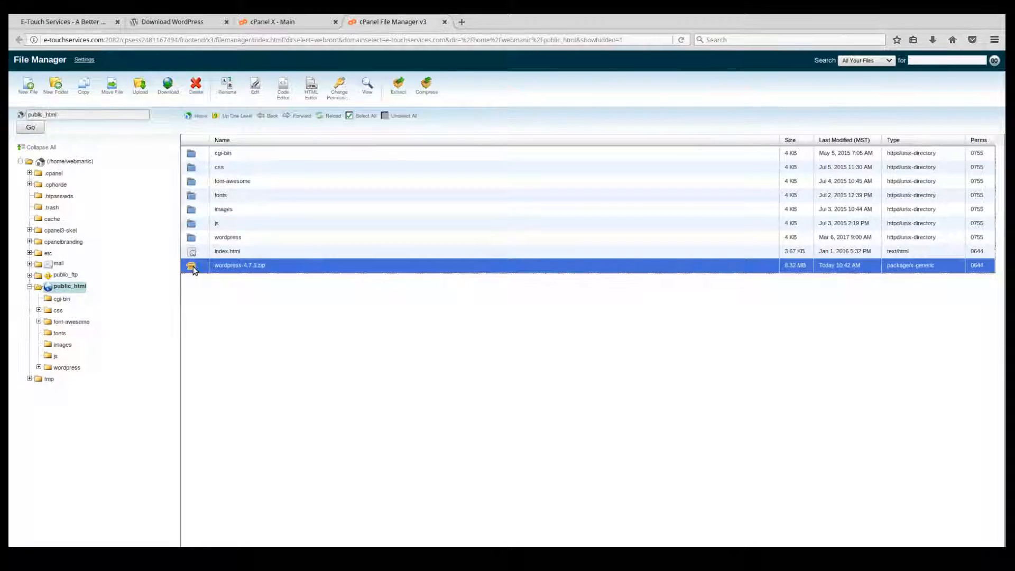
key("Delete")
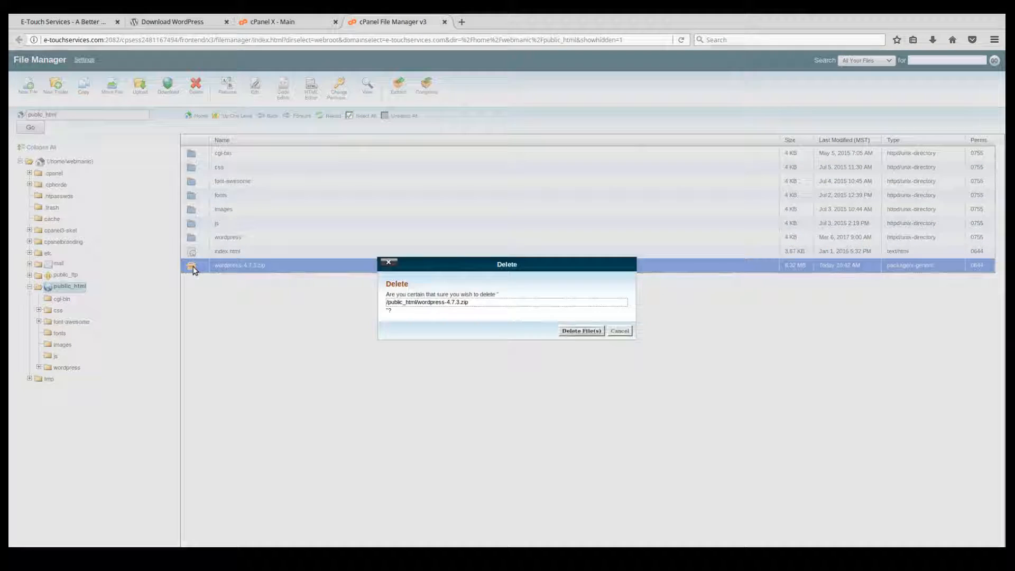
left_click(586, 331)
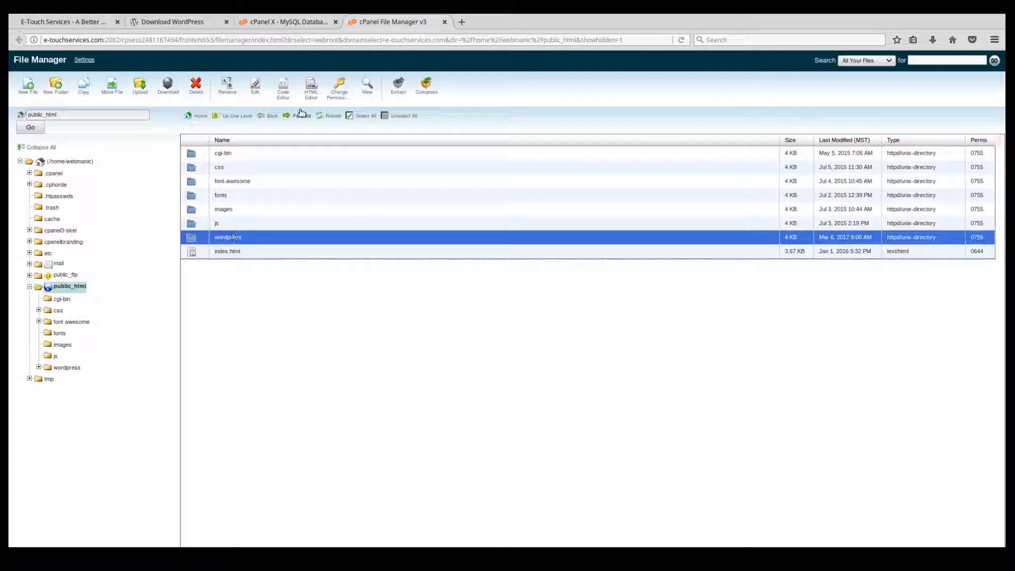
Return to the cPanel home page and open the MySQL Databases page.
left_click(301, 22)
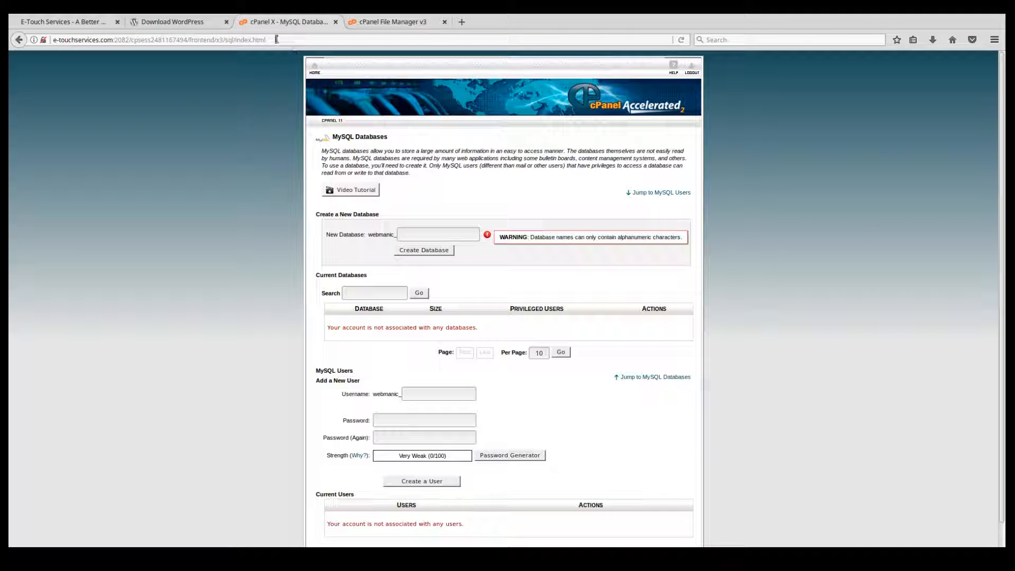
left_click(315, 69)
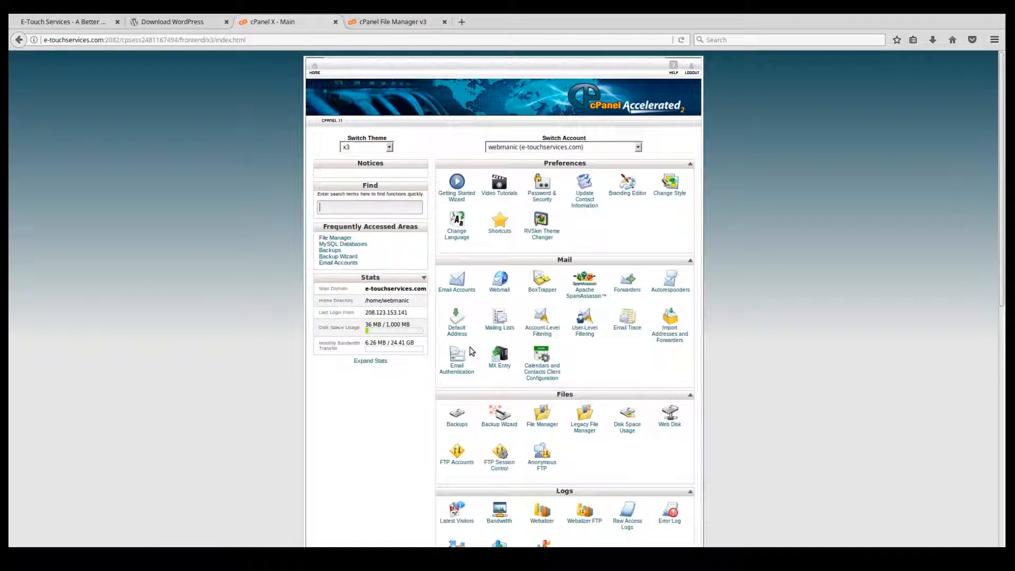
scroll(471, 351, "down", 5)
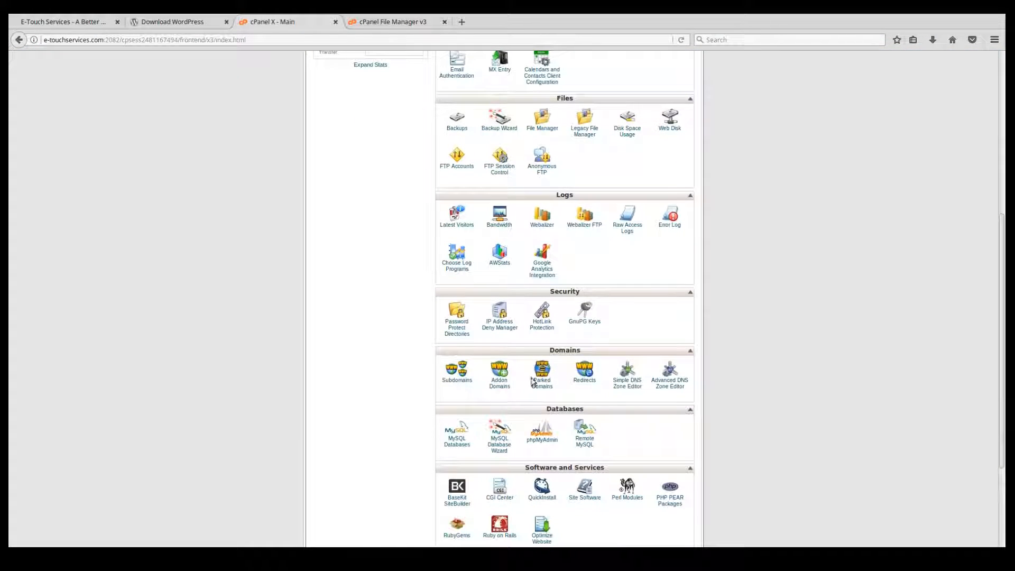
scroll(533, 381, "down", 2)
left_click(464, 328)
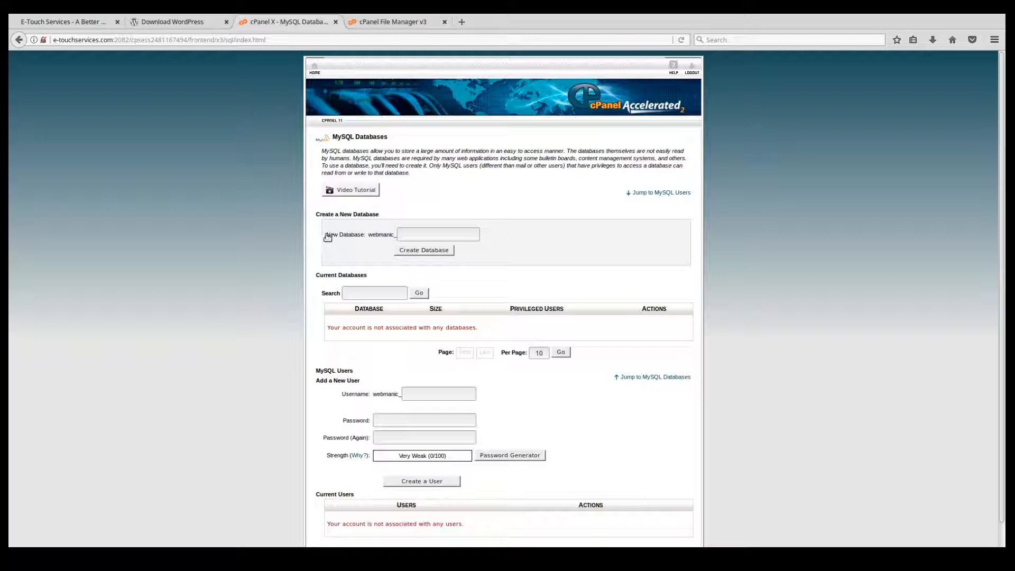
Create a new MySQL database with the name wordpress and return to the databases page.
left_click(404, 235)
type("w")
type("rdpress")
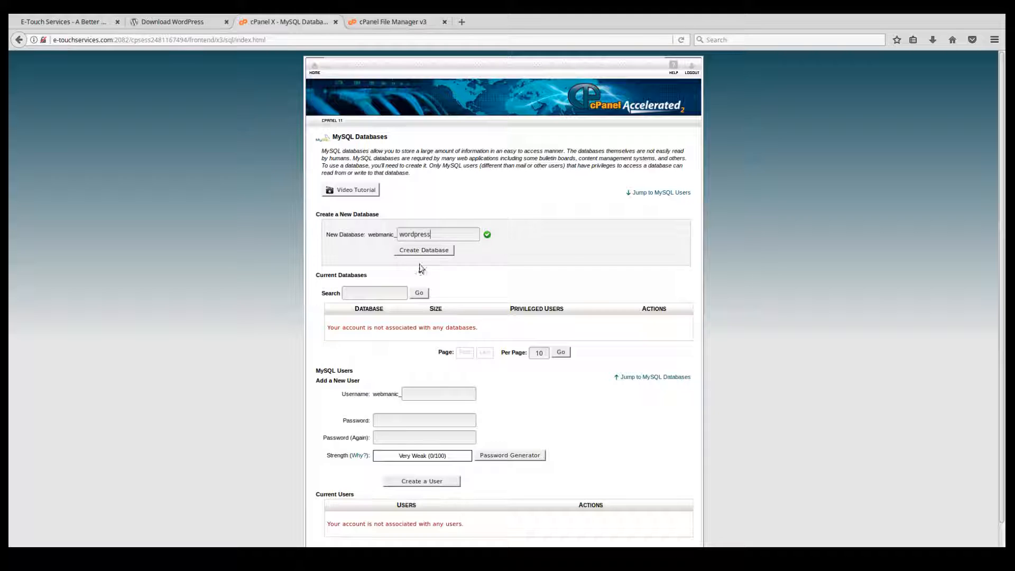
scroll(443, 298, "down", 1)
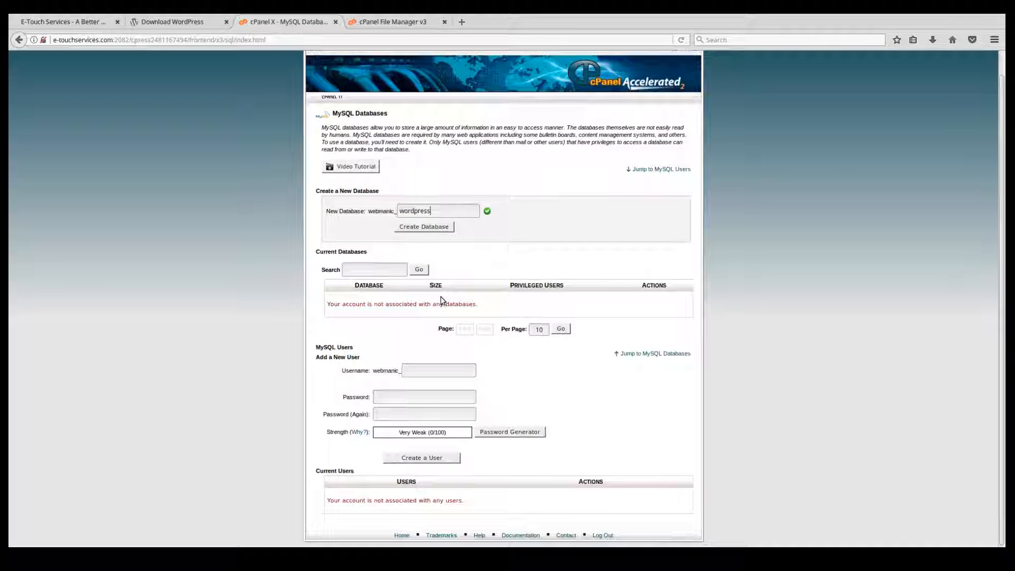
left_click(428, 228)
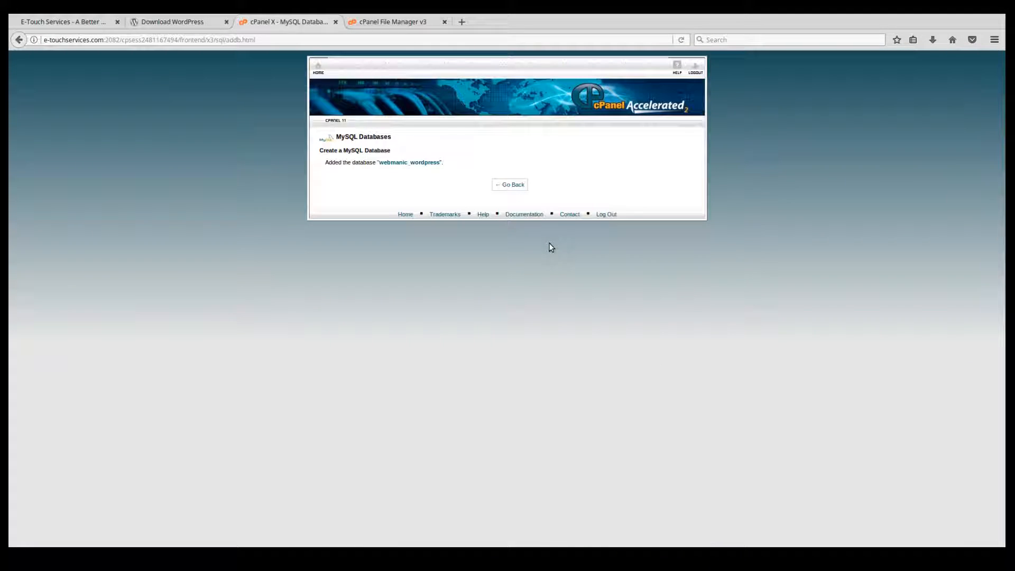
left_click(514, 186)
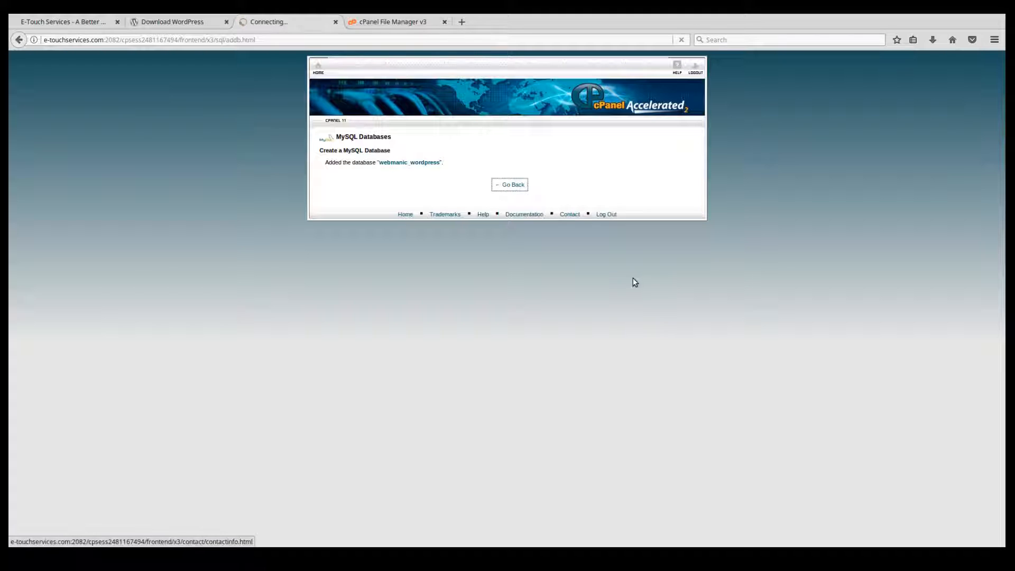
Create a MySQL user with the username wp, enter the user's password, and return to the databases page.
scroll(547, 338, "down", 5)
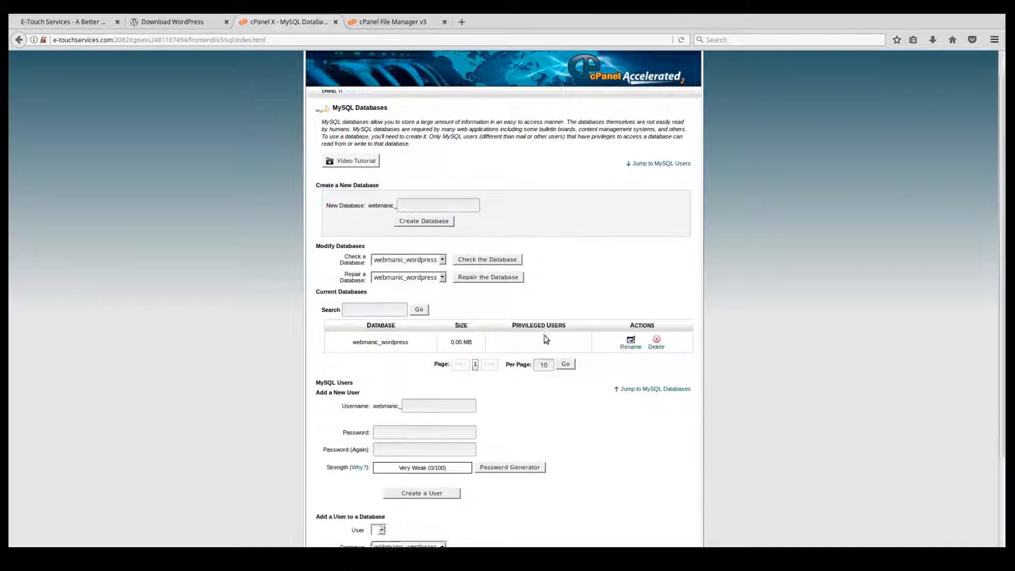
left_click(412, 299)
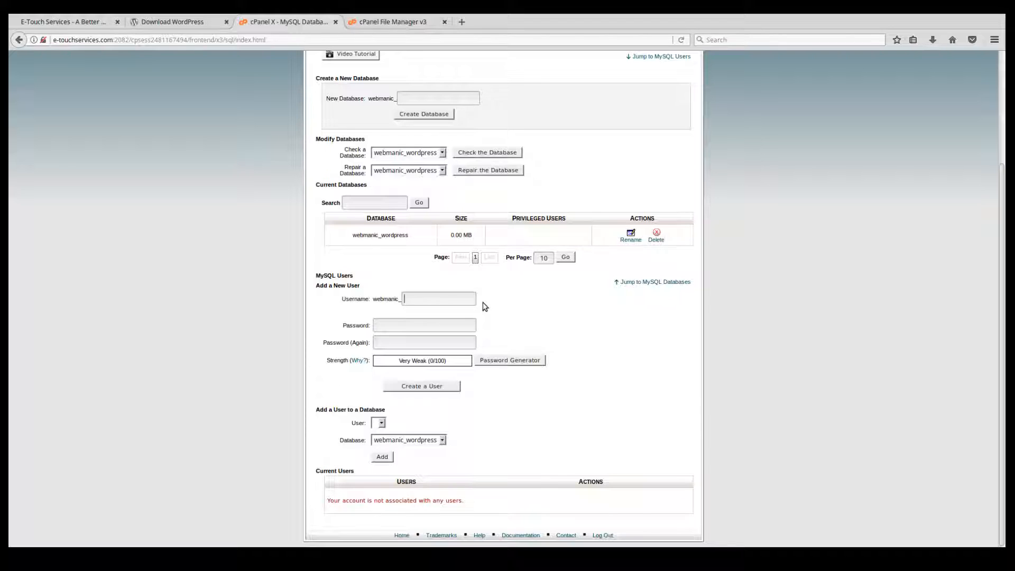
type("wp")
left_click(380, 325)
key("Return")
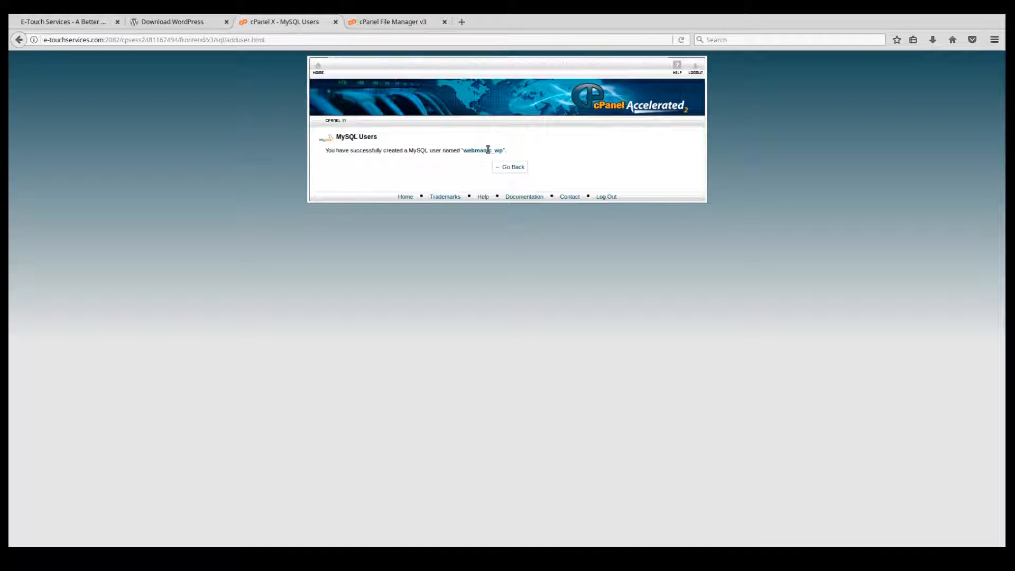
left_click(510, 167)
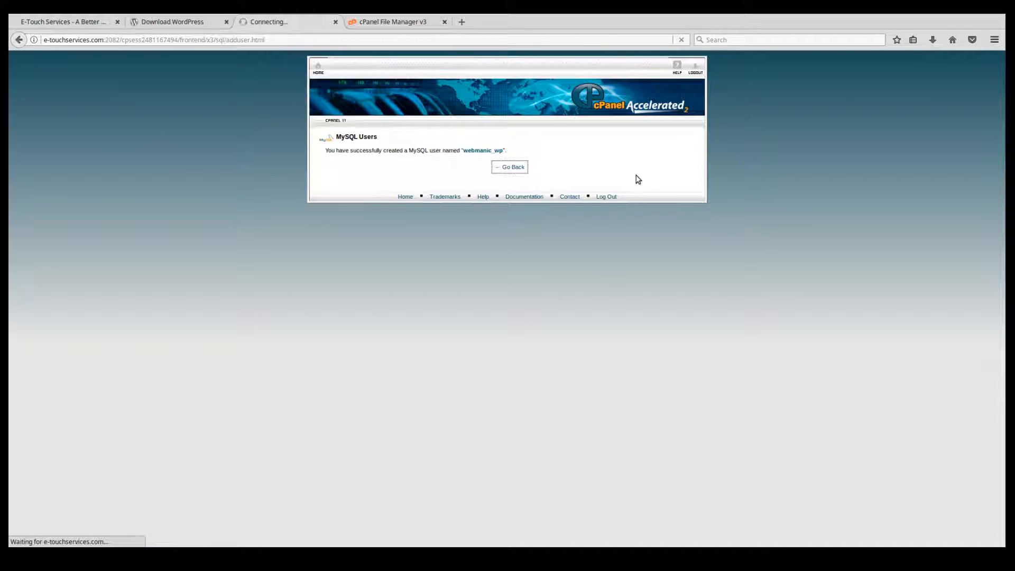
Add the wp user to the wordpress database and grant it all privileges.
scroll(548, 292, "down", 4)
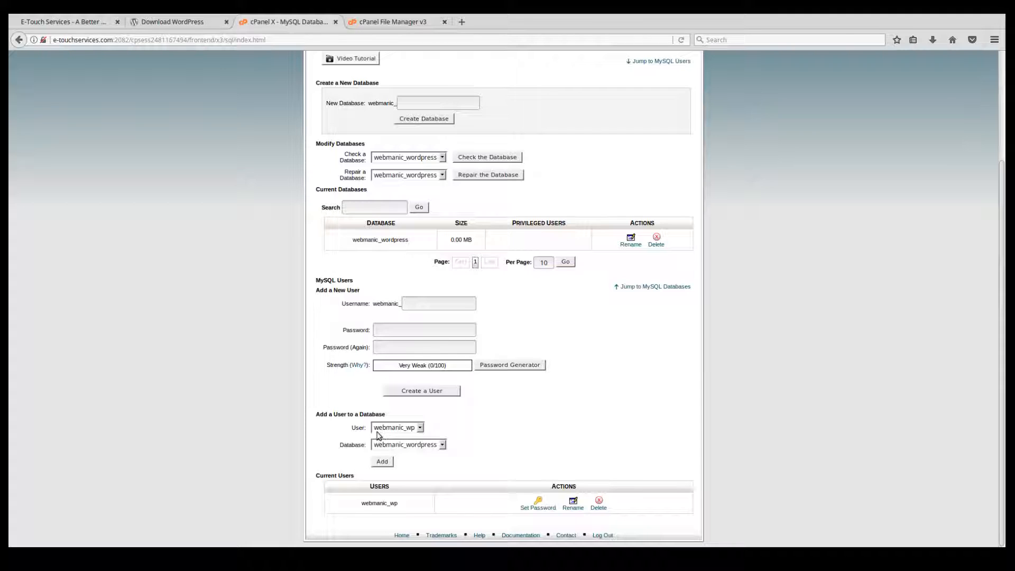
left_click(390, 431)
left_click(409, 448)
left_click(383, 462)
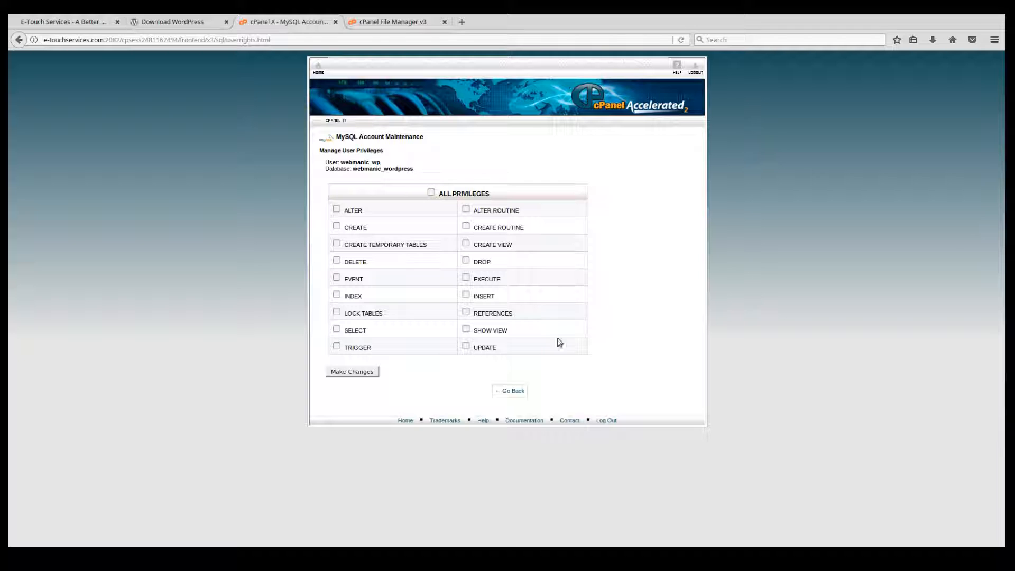
left_click(432, 193)
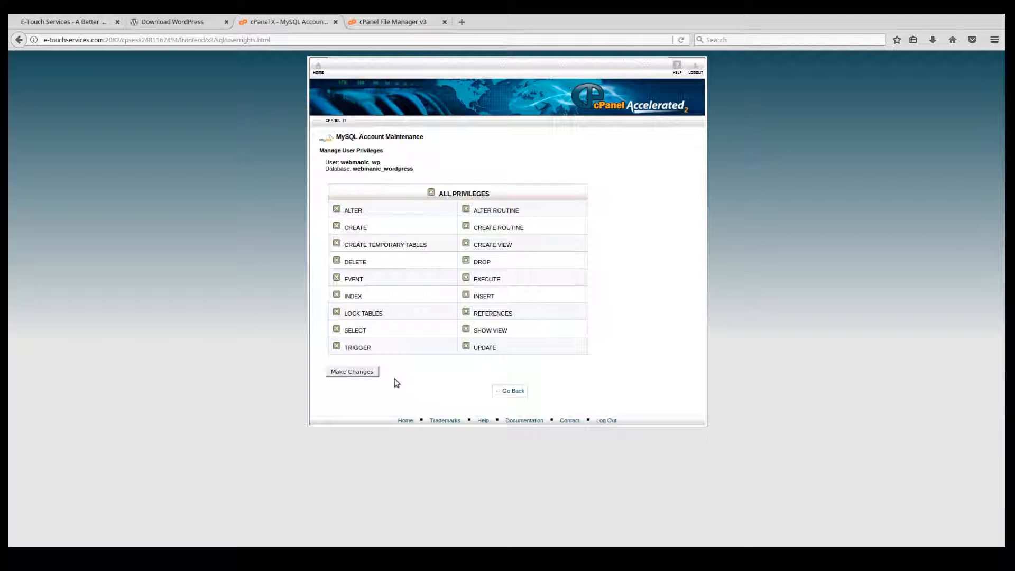
left_click(353, 372)
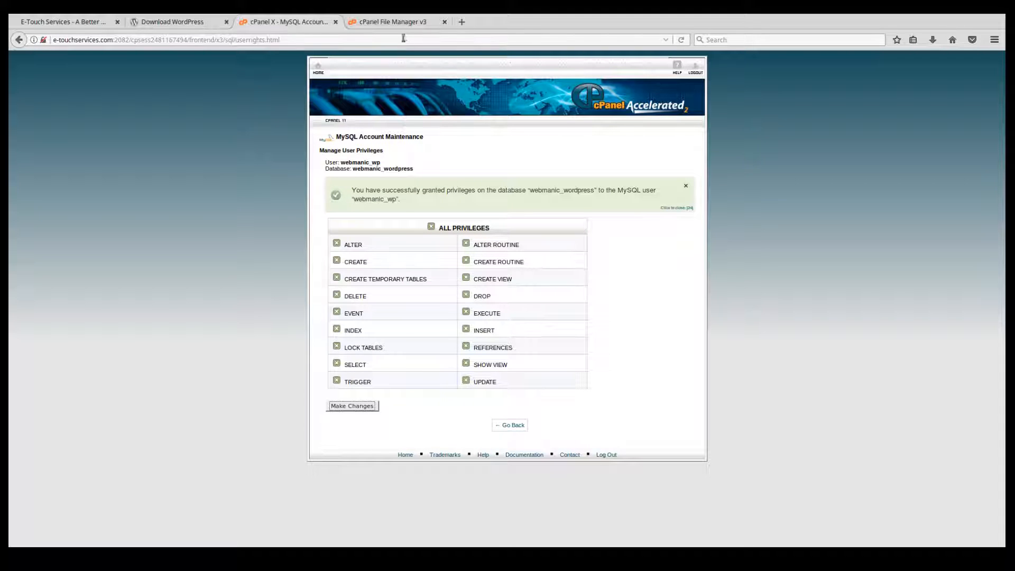
Try to rename the wordpress folder in the File Manager to devel.
left_click(383, 23)
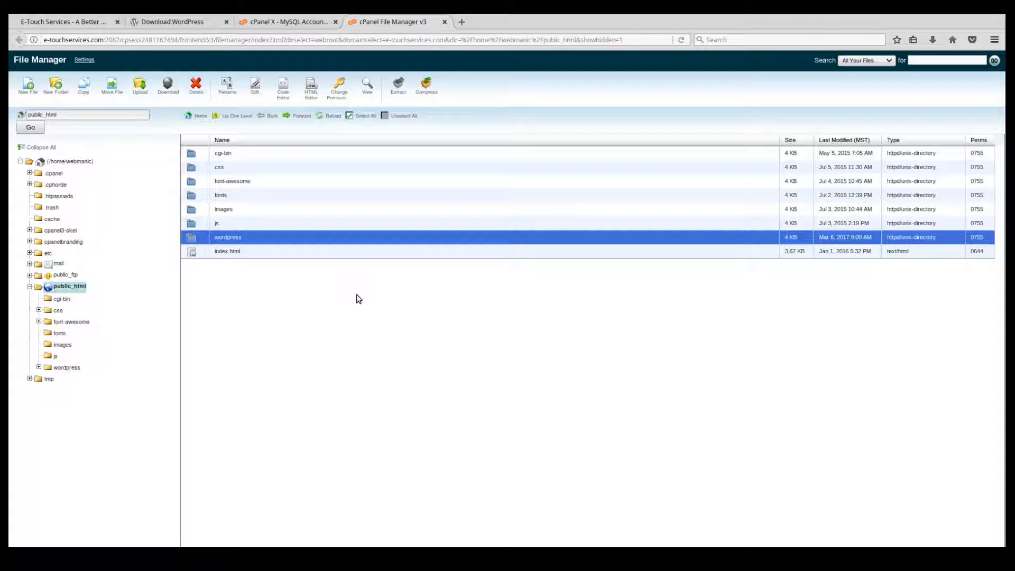
left_click(233, 238)
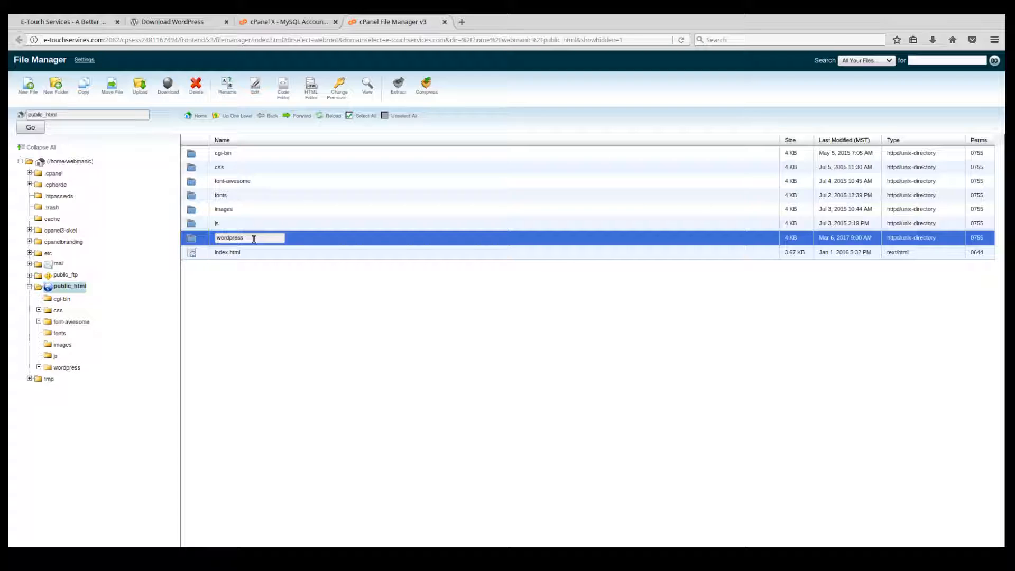
key("BackSpace")
key("BackSpace")
key("BackSpace")
key("BackSpace")
key("BackSpace")
key("BackSpace")
key("BackSpace")
type("devel")
left_click(263, 302)
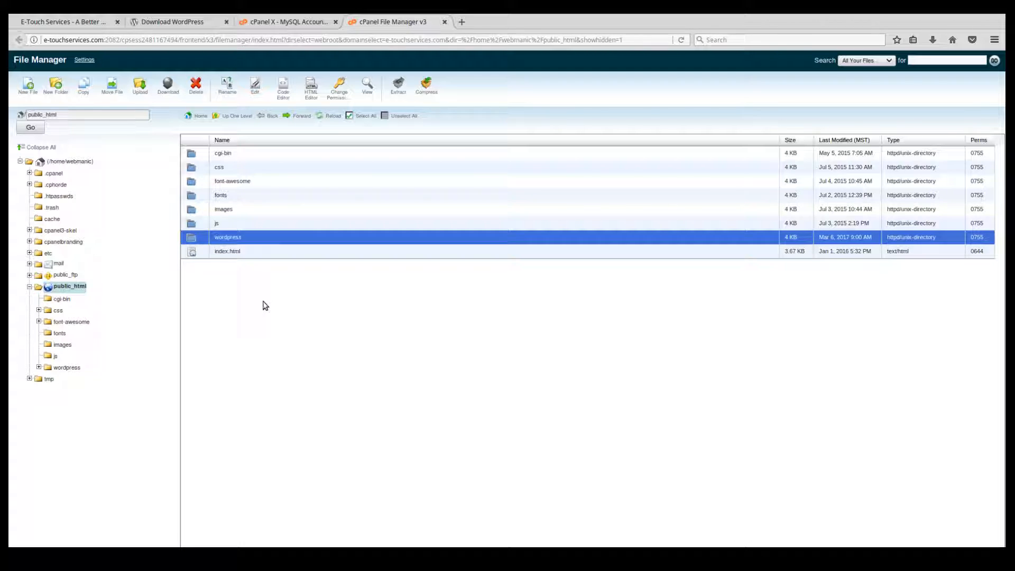
Rename the wordpress folder in public_html to devel.
left_click(234, 239)
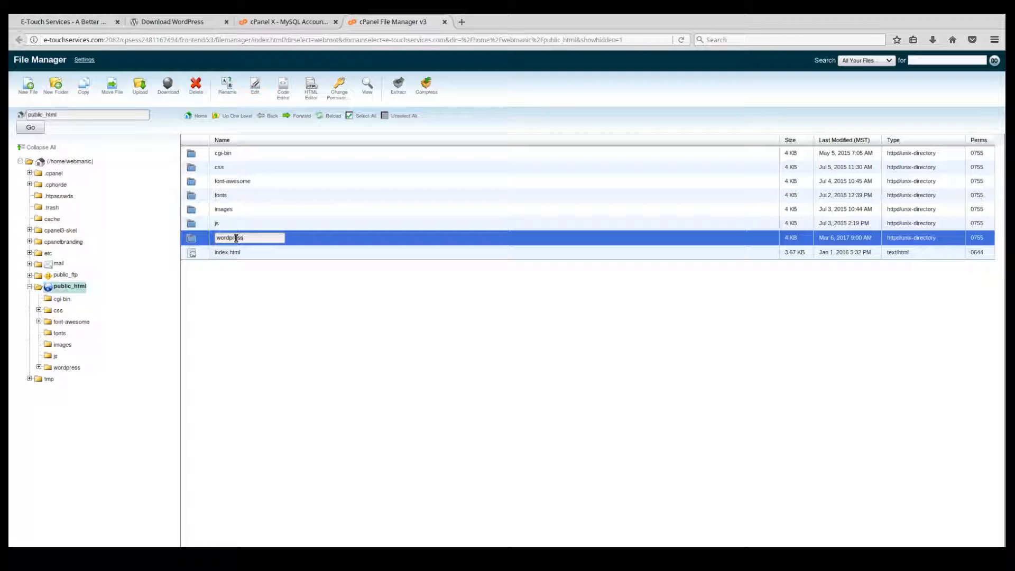
key("BackSpace")
key("BackSpace")
key("BackSpace")
key("BackSpace")
key("BackSpace")
key("BackSpace")
key("BackSpace")
key("BackSpace")
key("BackSpace")
type("deve")
key("Return")
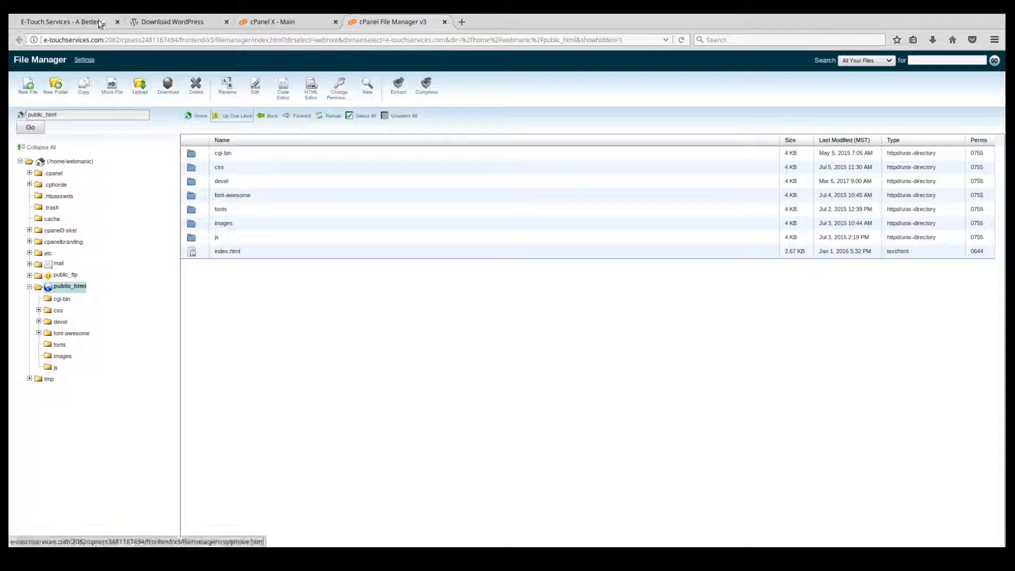
Load e-touchservices.com/devel in the website's tab to check the WordPress setup page, and return to the site's home page.
left_click(73, 21)
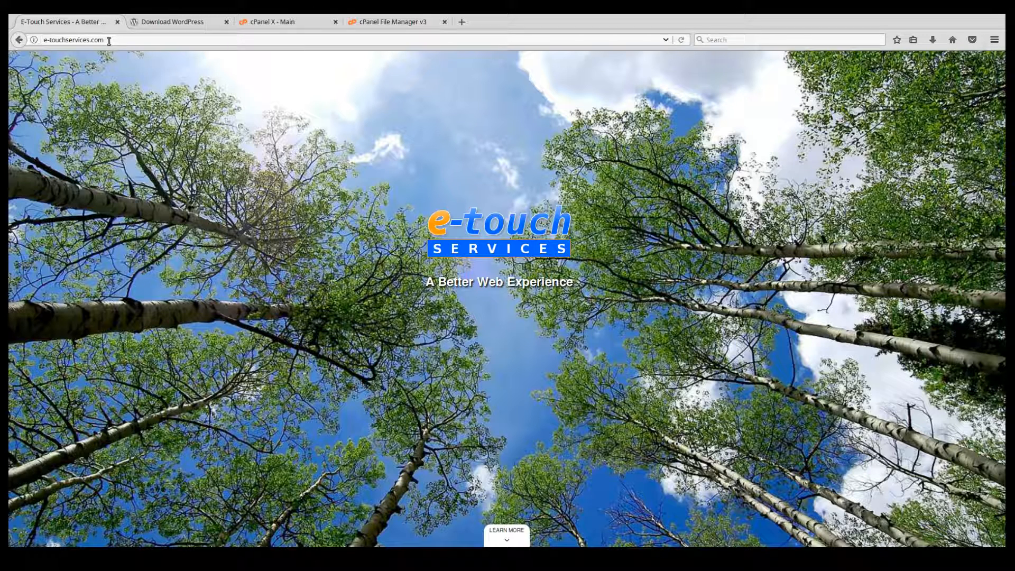
left_click(163, 43)
type("/deve")
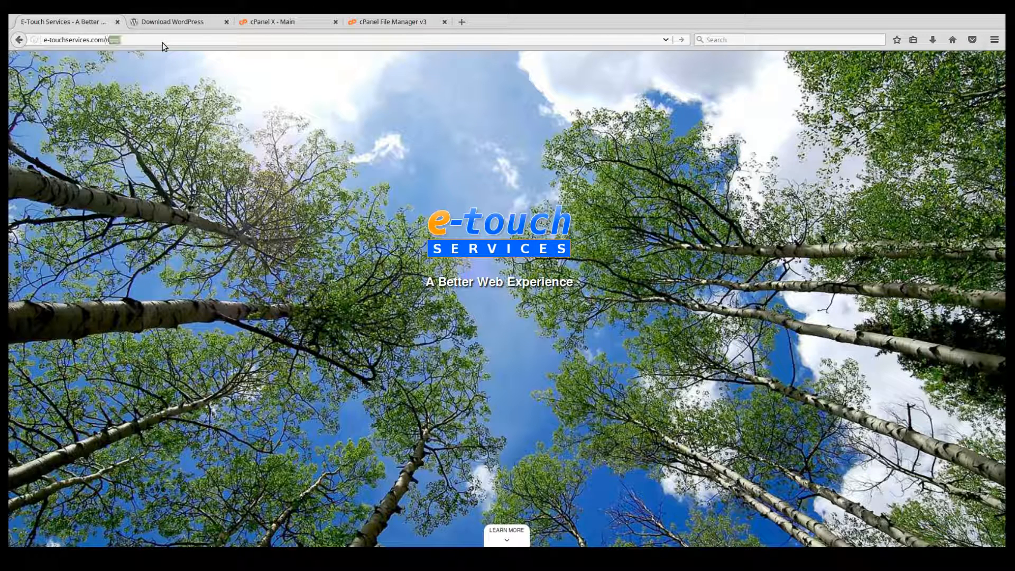
type("l")
key("Return")
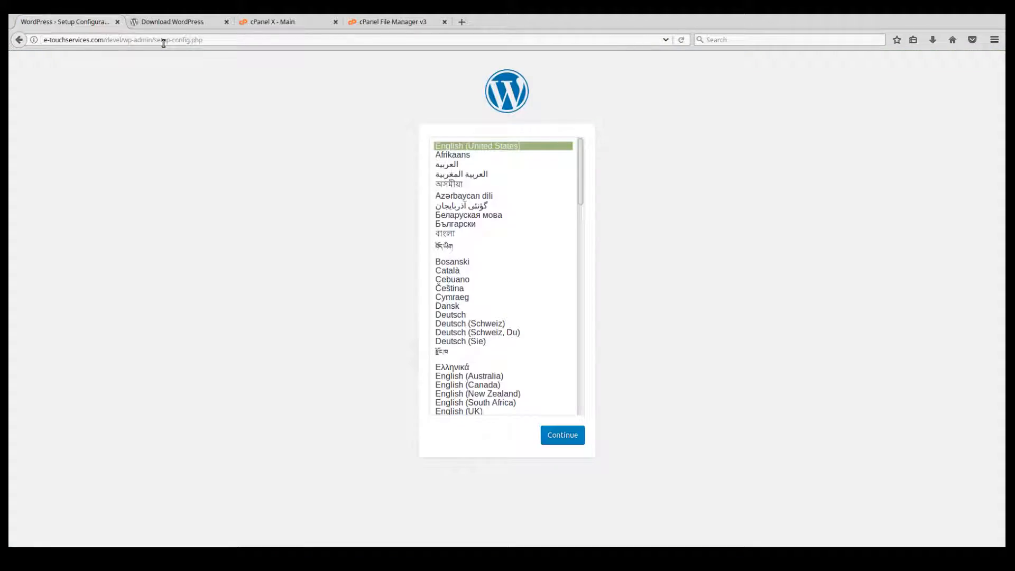
left_click(19, 40)
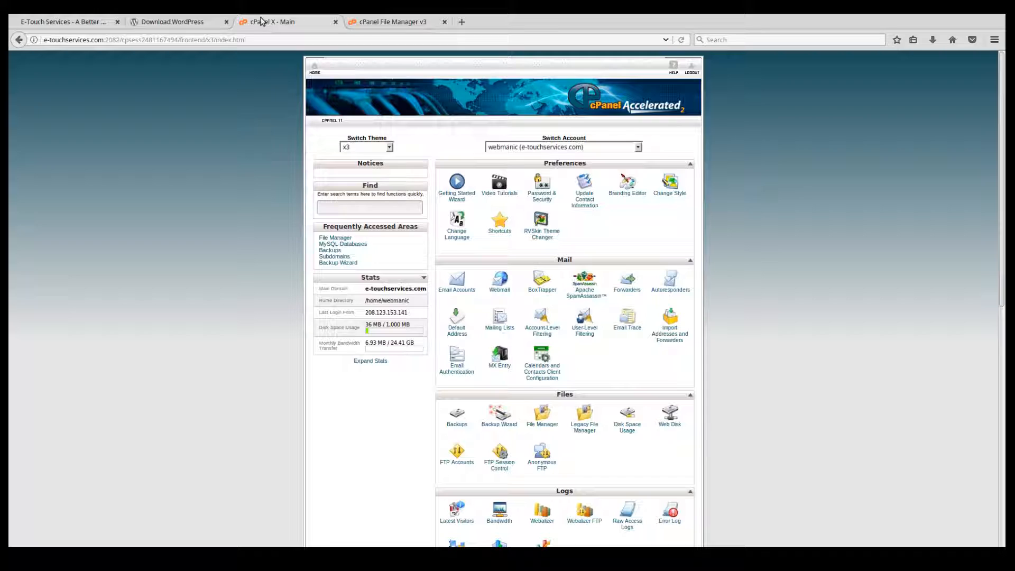
Create the subdomain dev for e-touchservices.com in cPanel with public_html/devel as its document root.
left_click(261, 21)
scroll(707, 317, "down", 5)
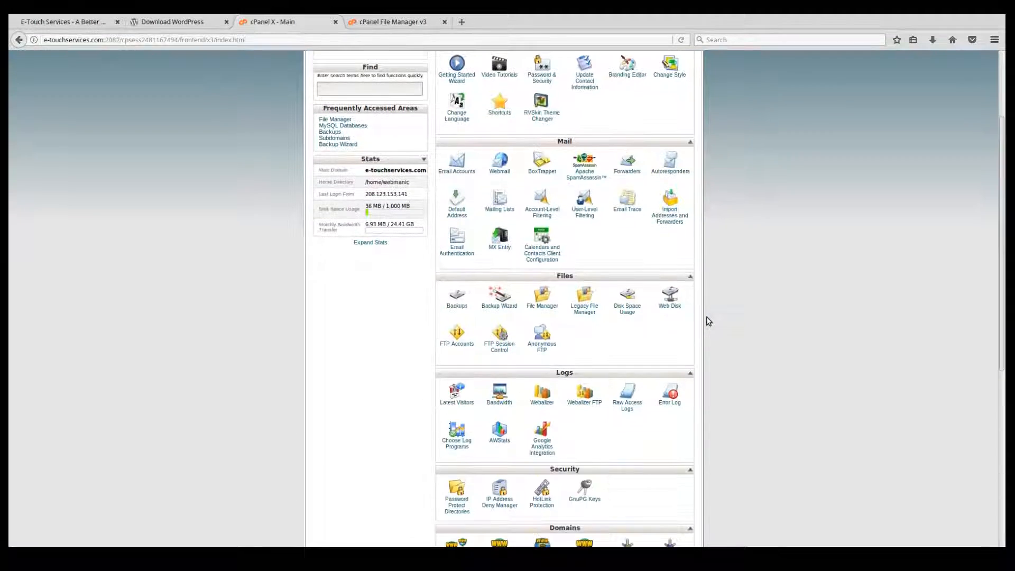
scroll(708, 320, "down", 3)
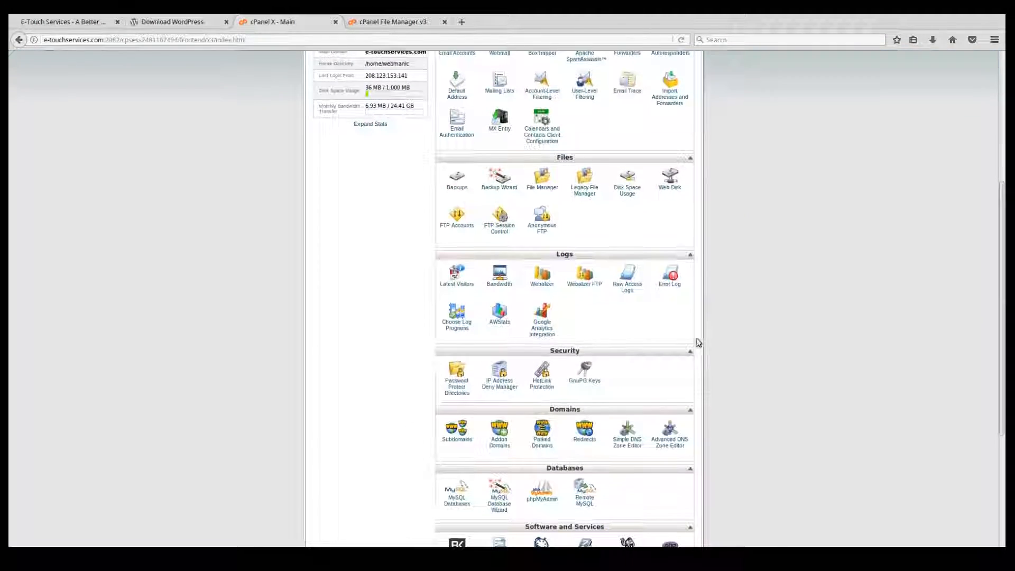
left_click(458, 442)
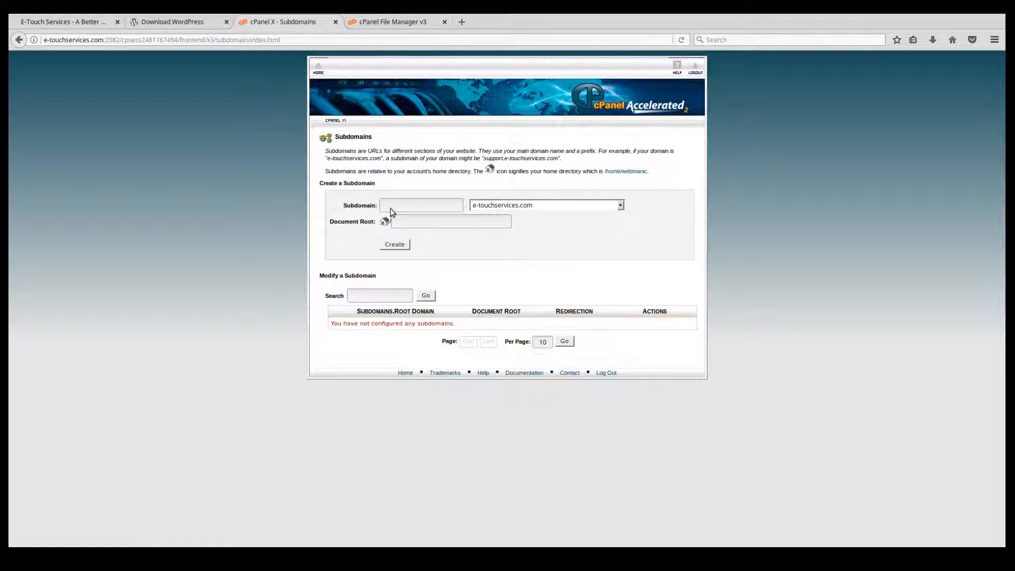
type("dev")
left_click(439, 222)
type("el")
left_click(394, 244)
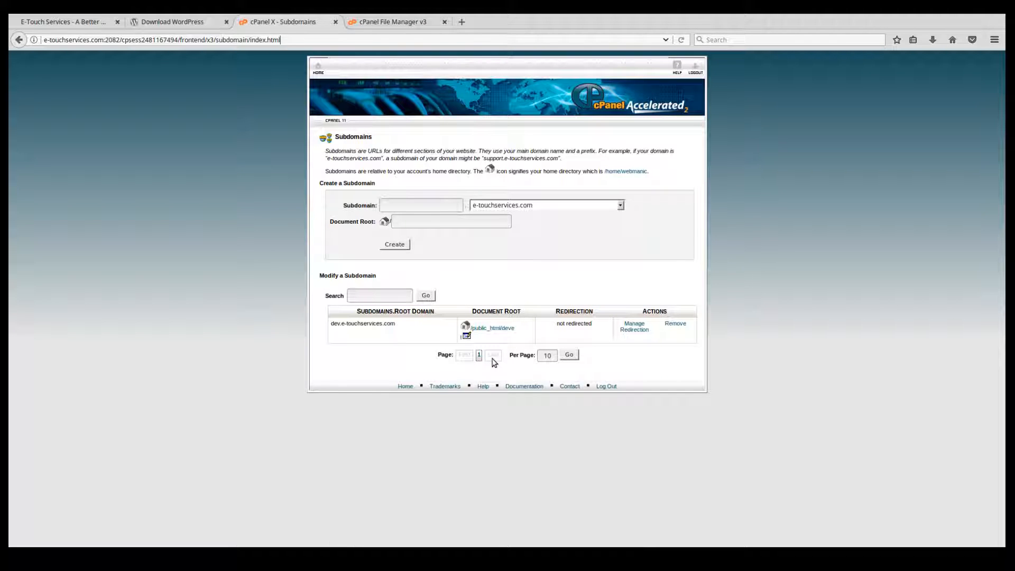
Load dev.e-touchservices.com in the website's tab and proceed through the WordPress setup in English (United States) to the database connection form.
left_click(106, 24)
left_click(44, 40)
type("dev.e-touchservices.com")
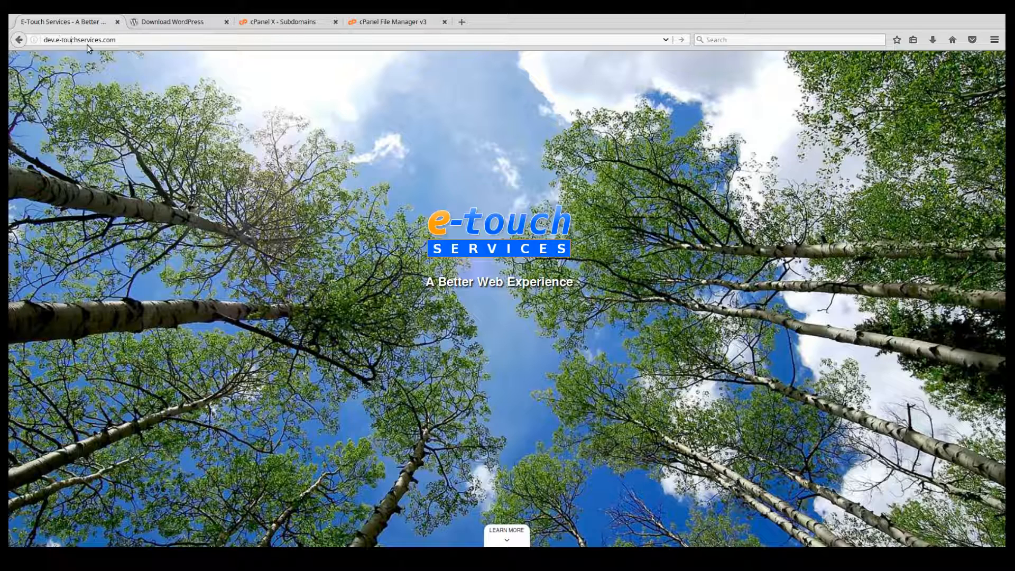
key("Return")
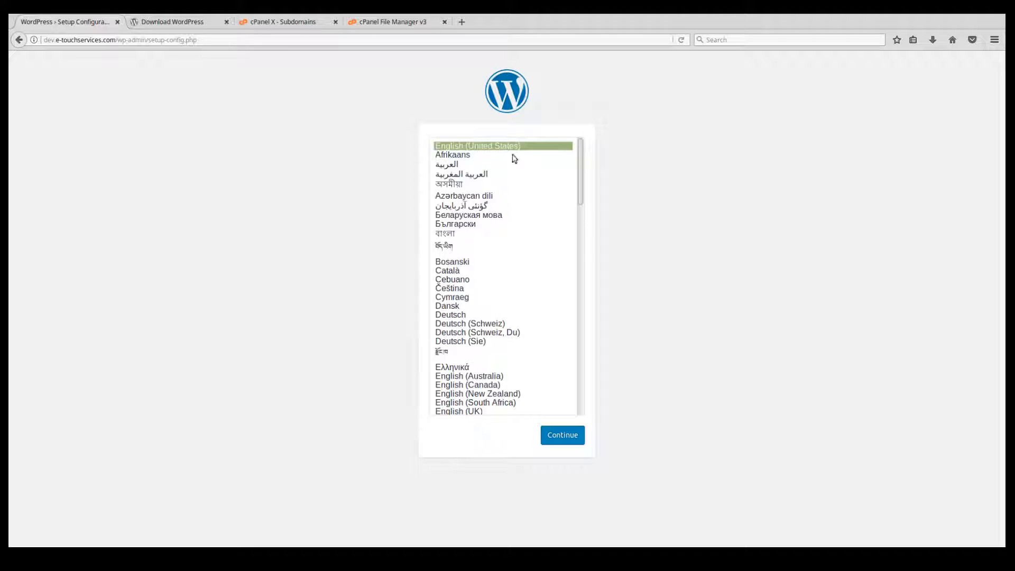
left_click(559, 435)
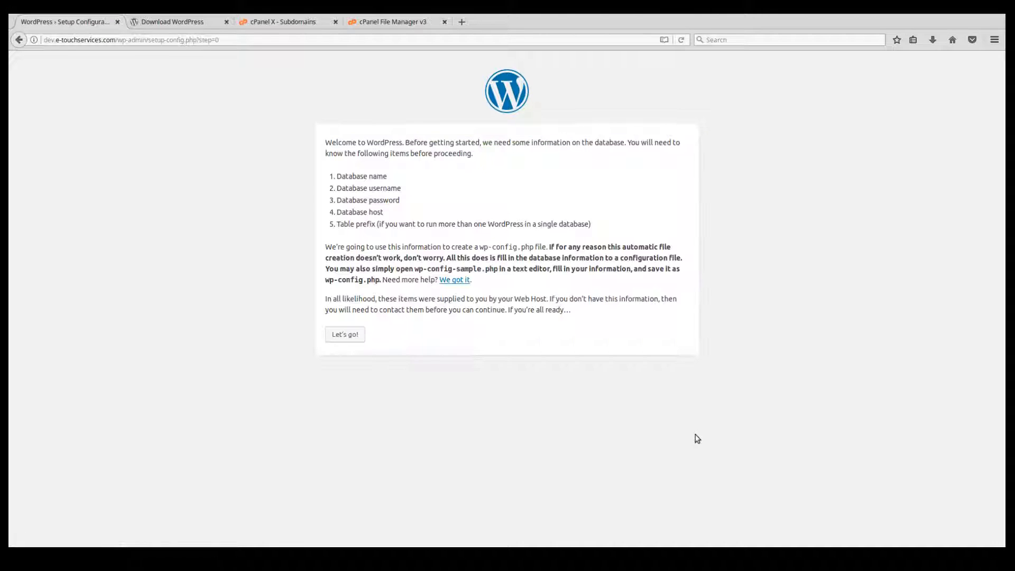
left_click(351, 335)
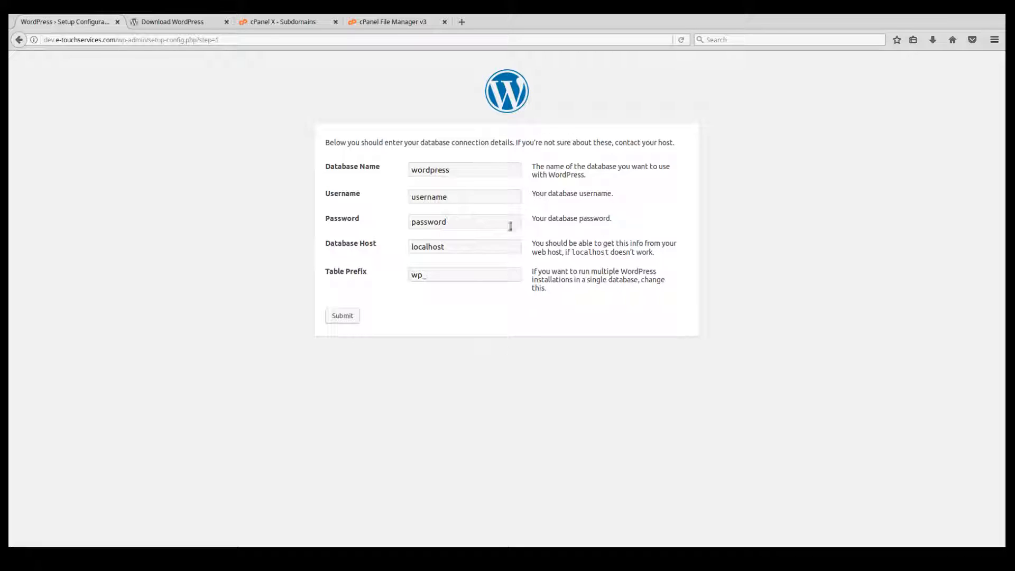
Set the database name to webmanic_wordpress and the database username to webmanic_wp.
left_click(411, 170)
type("we")
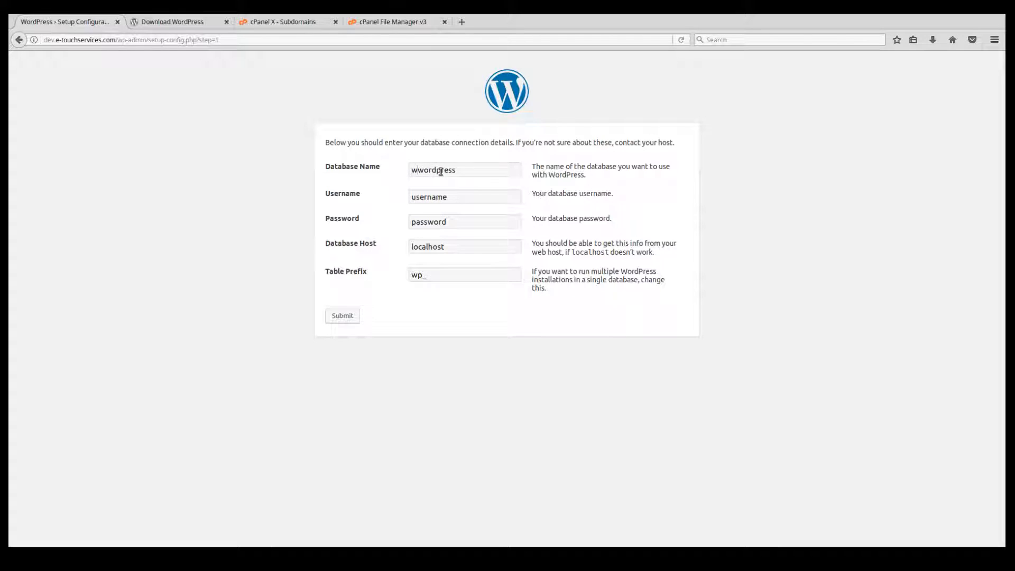
type("bmanic_")
double_click(450, 197)
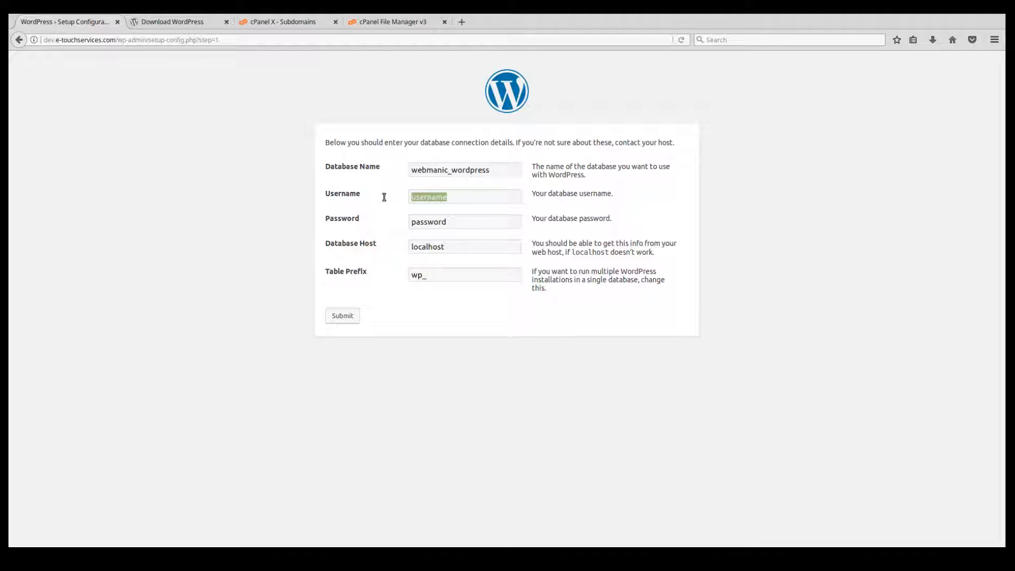
type("webmanic_wp")
Enter the database user's password, submit the connection details, and run the WordPress installation.
left_click_drag(453, 222, 410, 222)
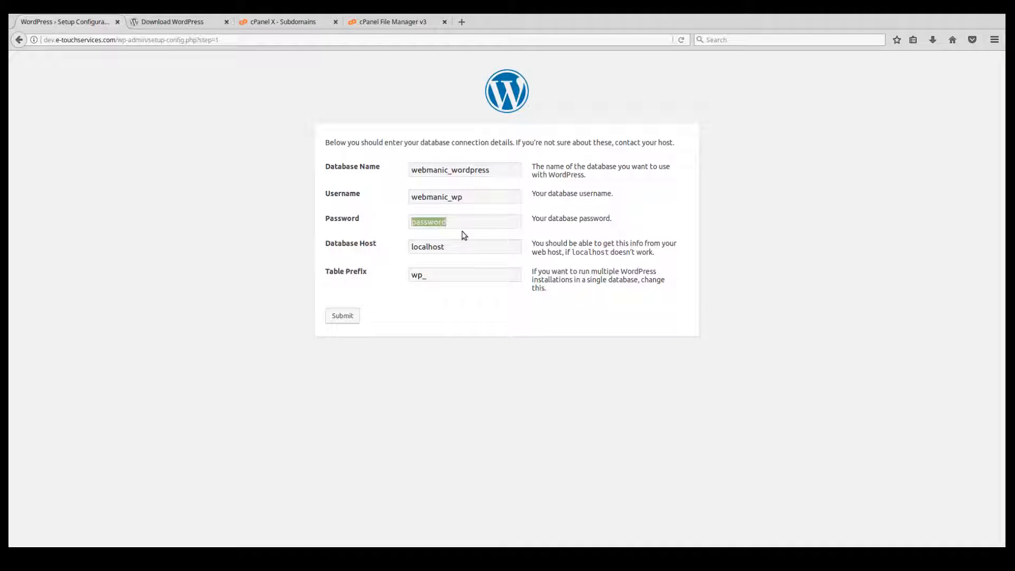
type("v")
key("BackSpace")
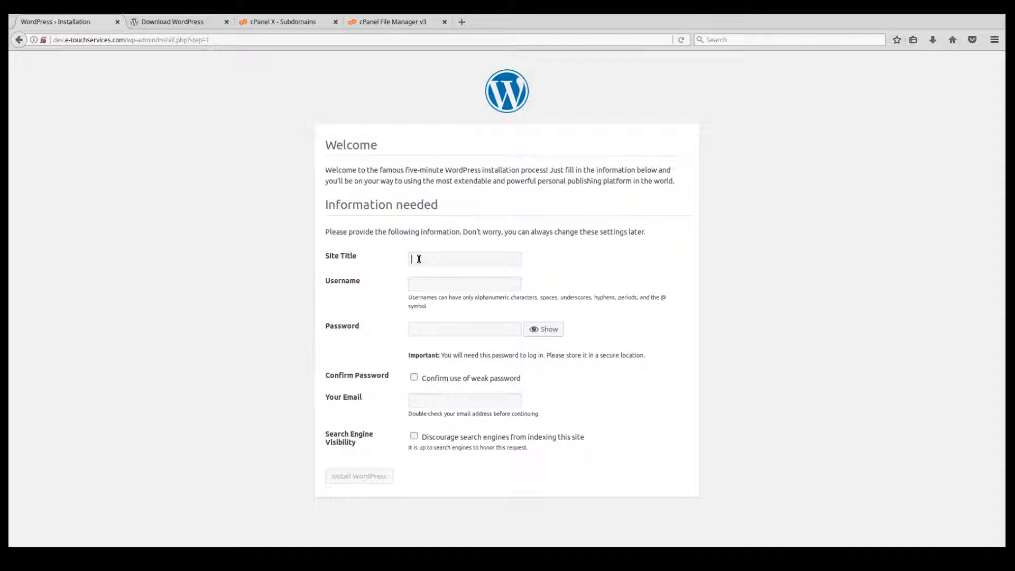
Start filling in the username on the WordPress site information form.
left_click(428, 284)
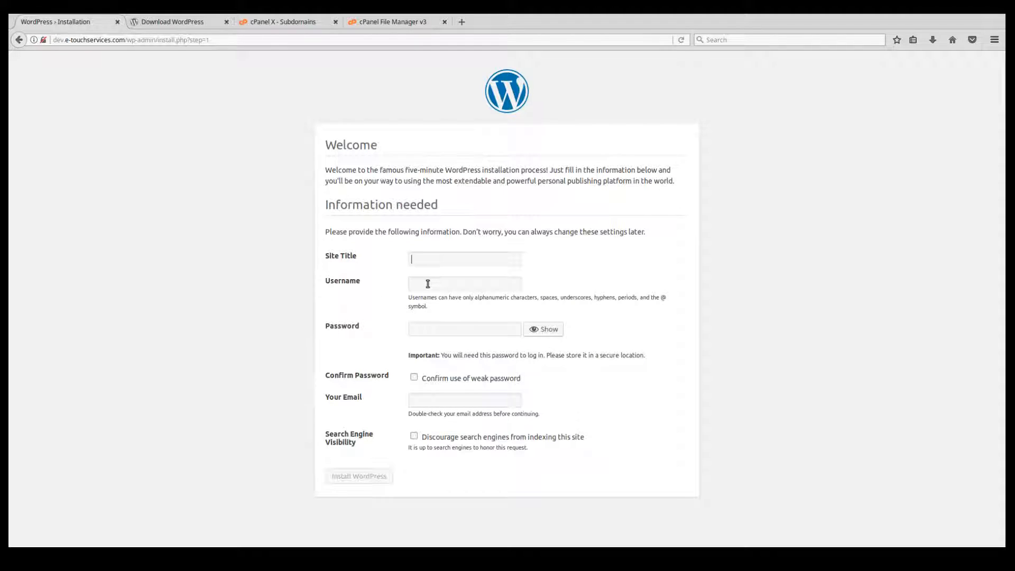